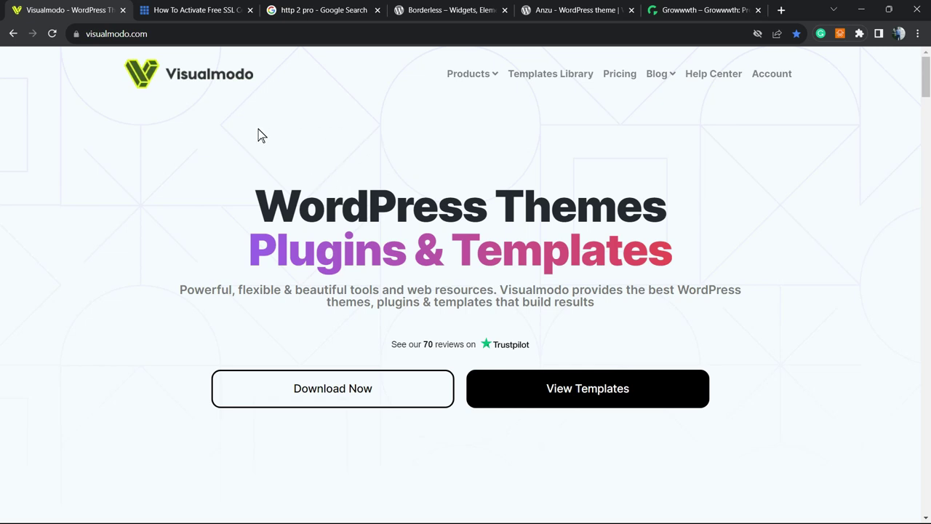
Check visualmodo.com's connection security details, then start scrolling down the homepage.
click(76, 35)
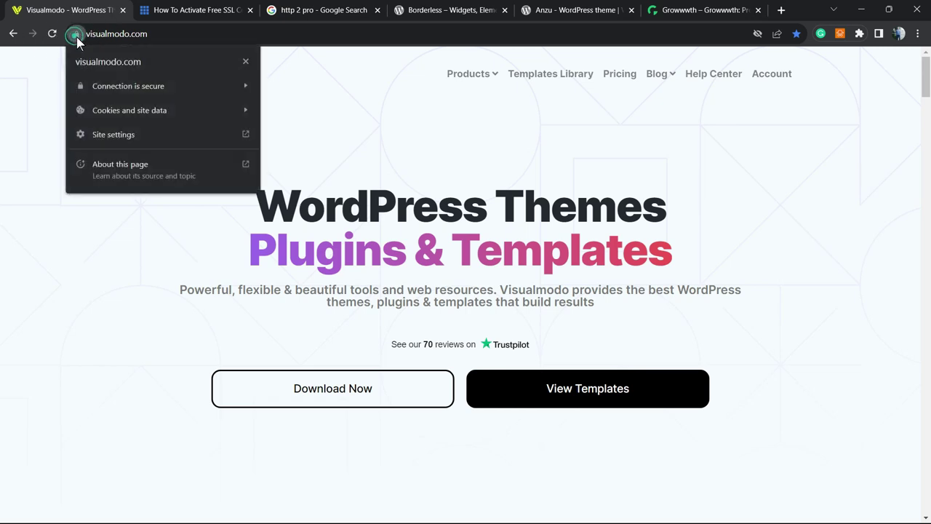
click(369, 100)
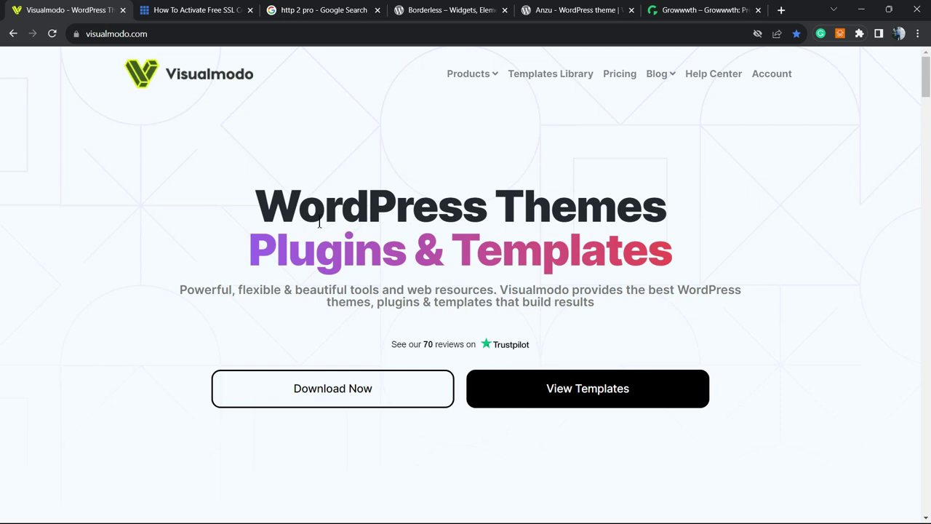
scroll(319, 224, down, 20)
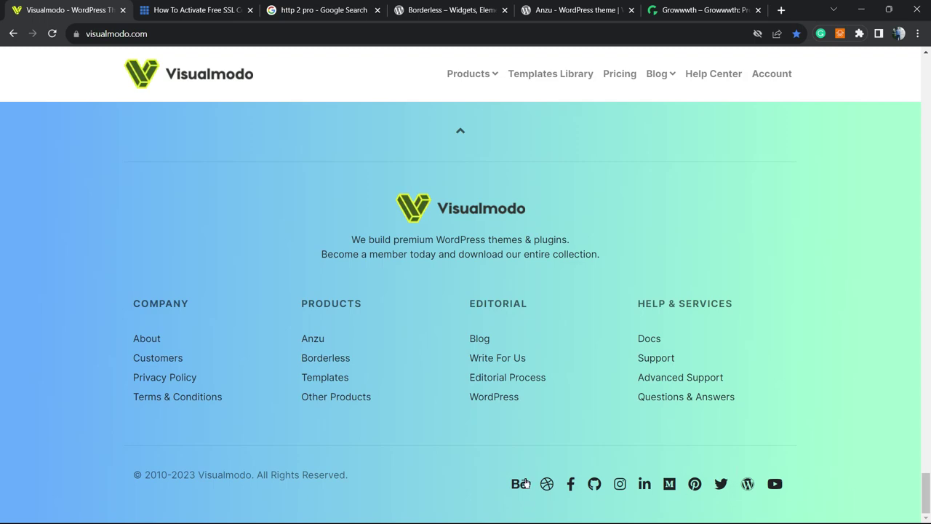
middle_click(451, 475)
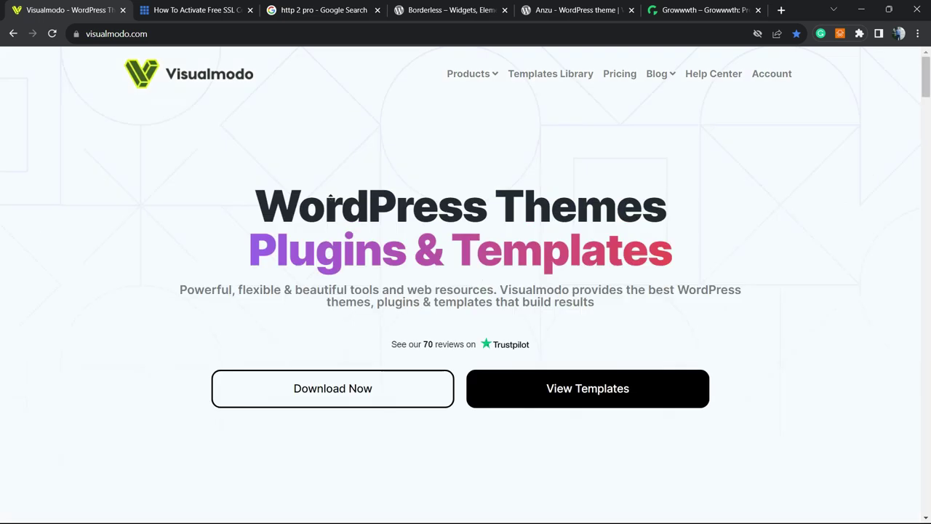
Highlight the WordPress Themes hero text and the Download Now / View Templates labels.
click(327, 160)
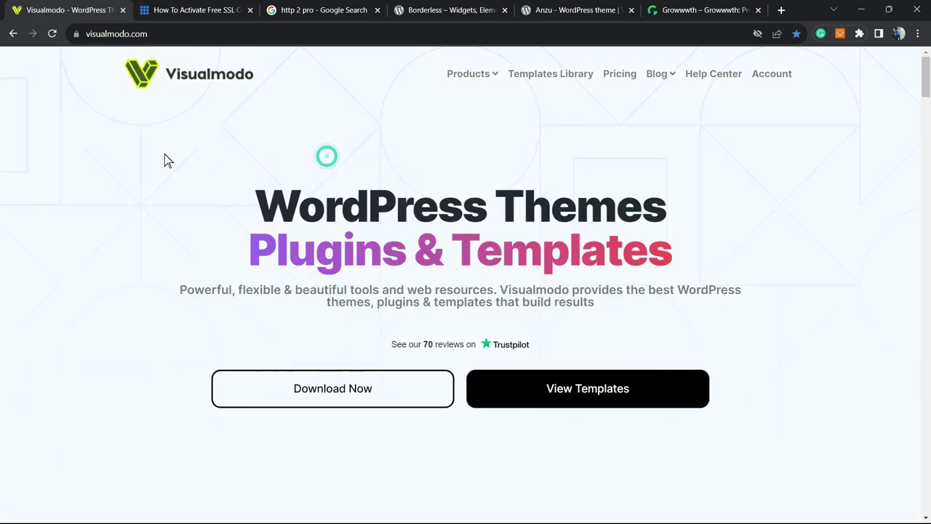
mouse_move(164, 154)
mouse_down()
mouse_move(426, 229)
mouse_move(584, 353)
mouse_move(733, 408)
mouse_up()
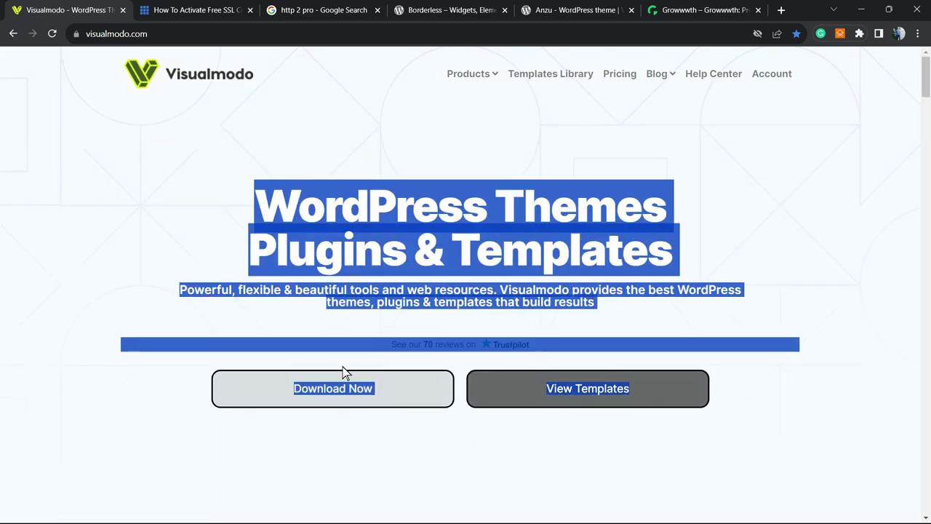
click(208, 349)
drag(170, 388, 692, 422)
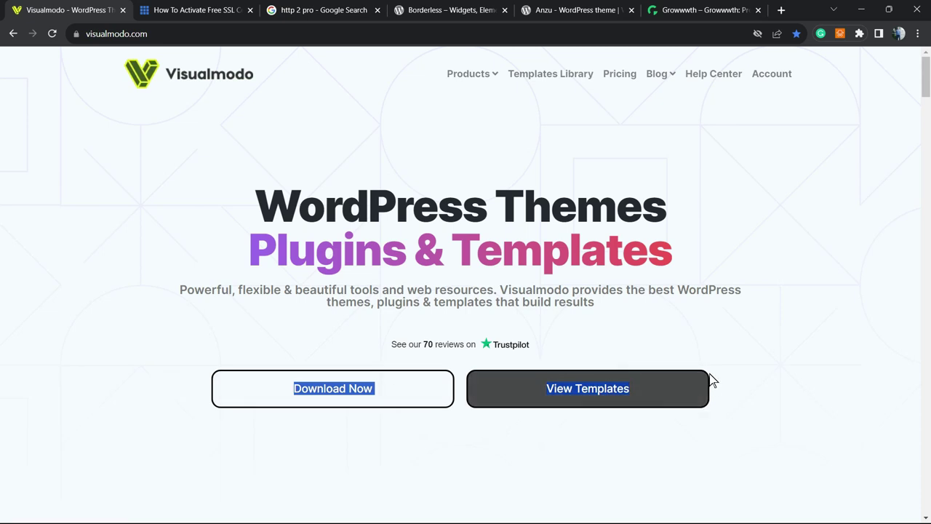
click(324, 174)
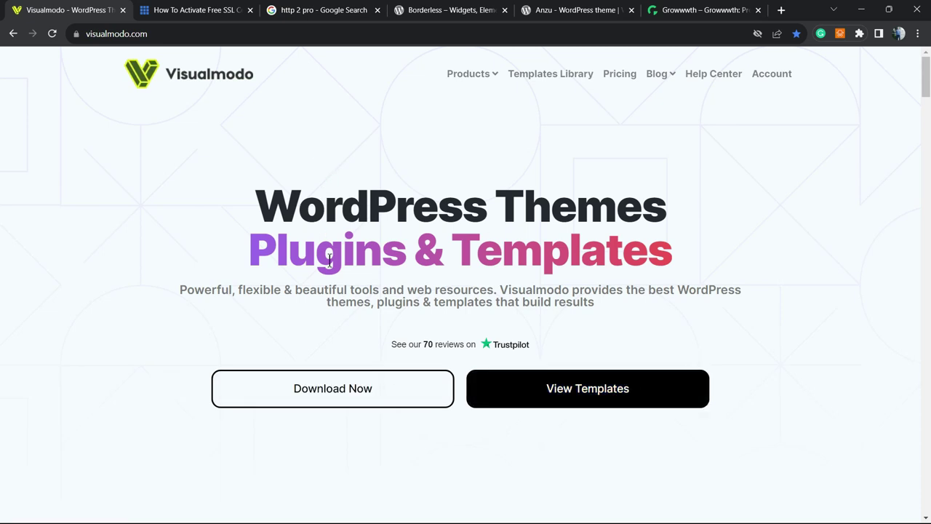
Scroll down the Visualmodo homepage to the footer and back up to the top.
scroll(329, 260, down, 15)
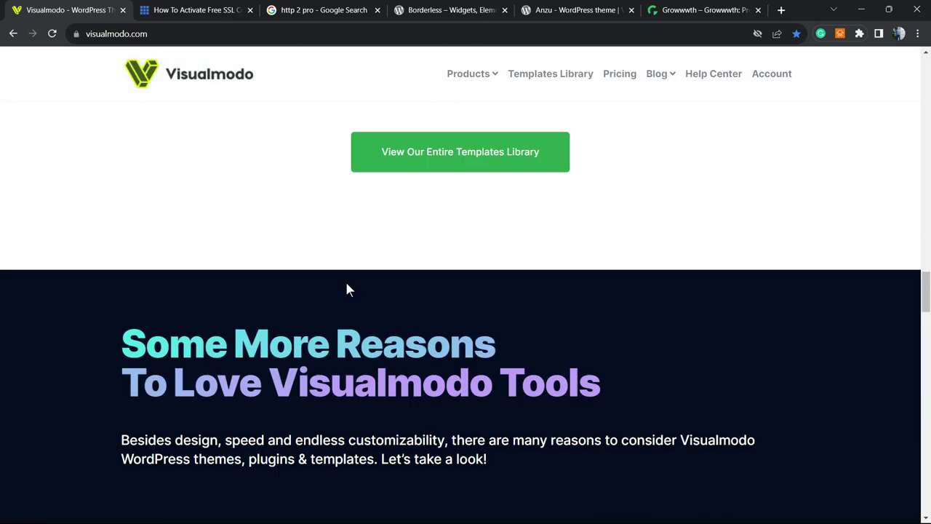
scroll(347, 290, down, 20)
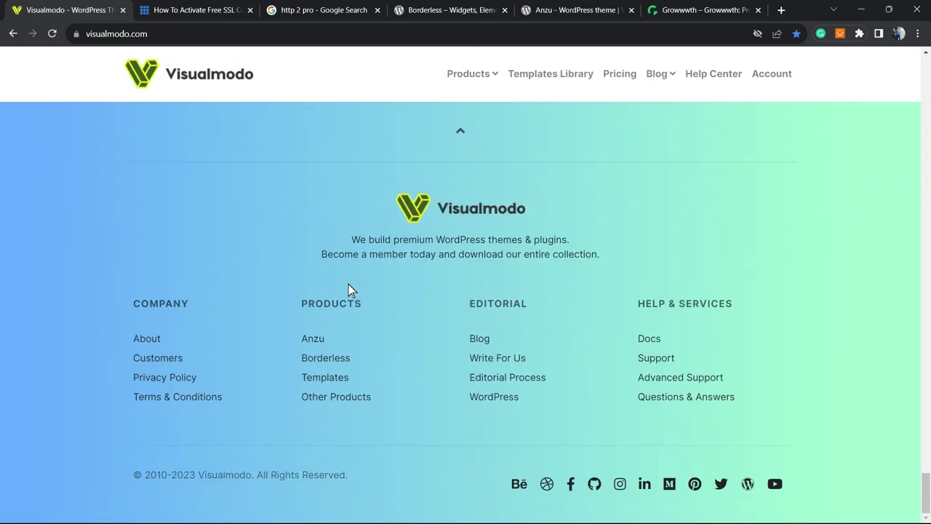
drag(368, 421, 480, 339)
scroll(388, 340, up, 4)
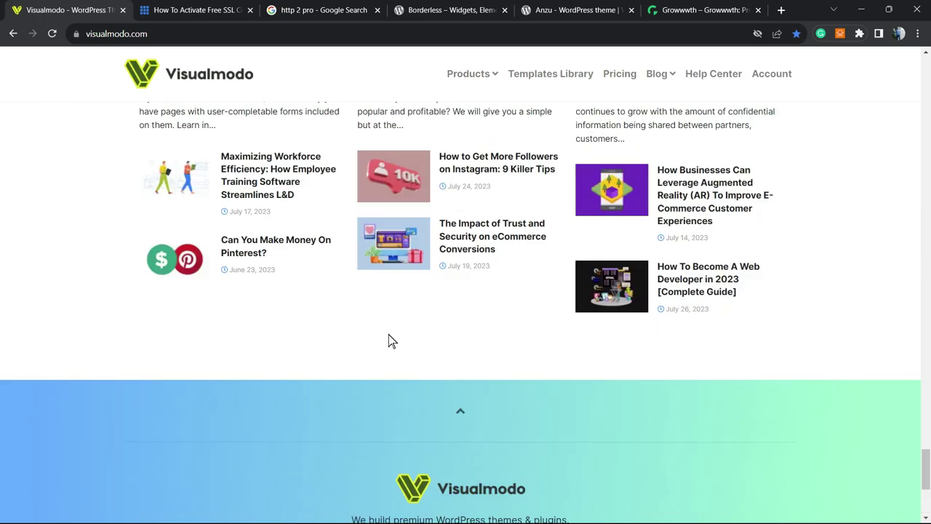
scroll(388, 341, up, 15)
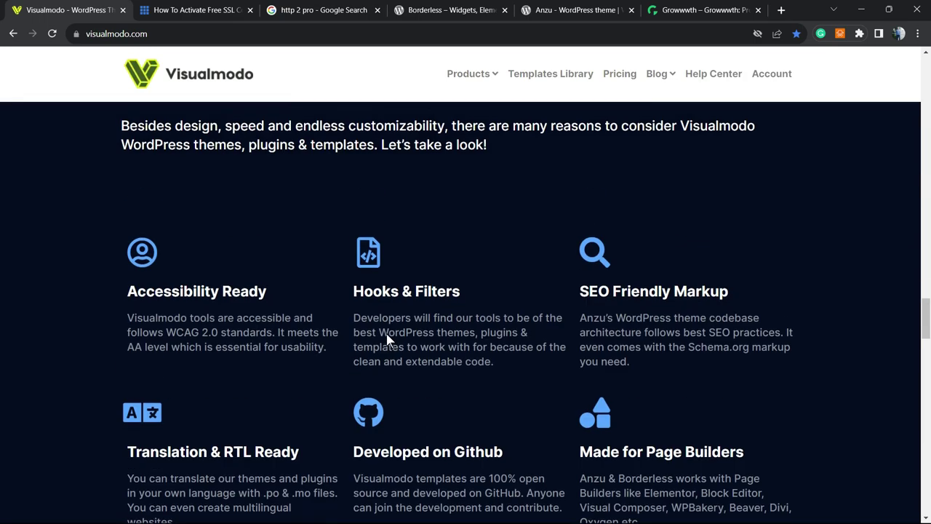
scroll(385, 335, up, 12)
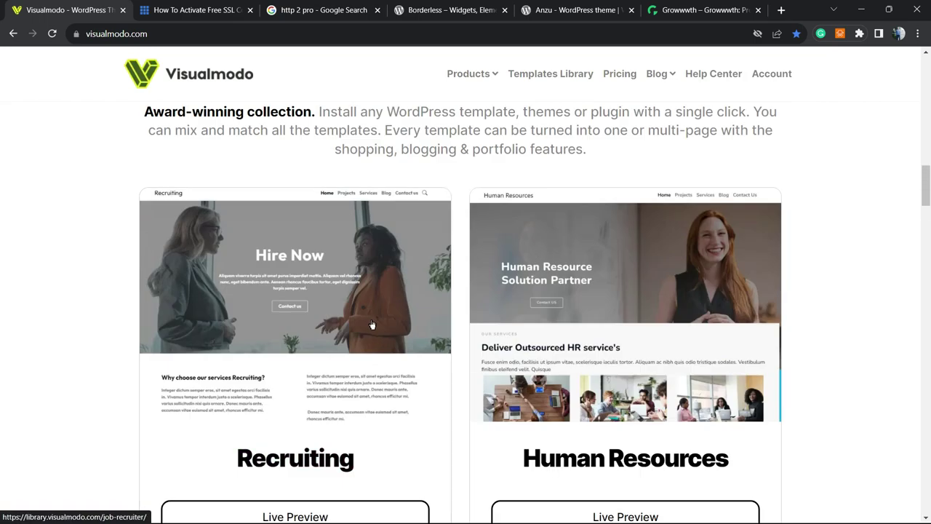
scroll(372, 325, up, 10)
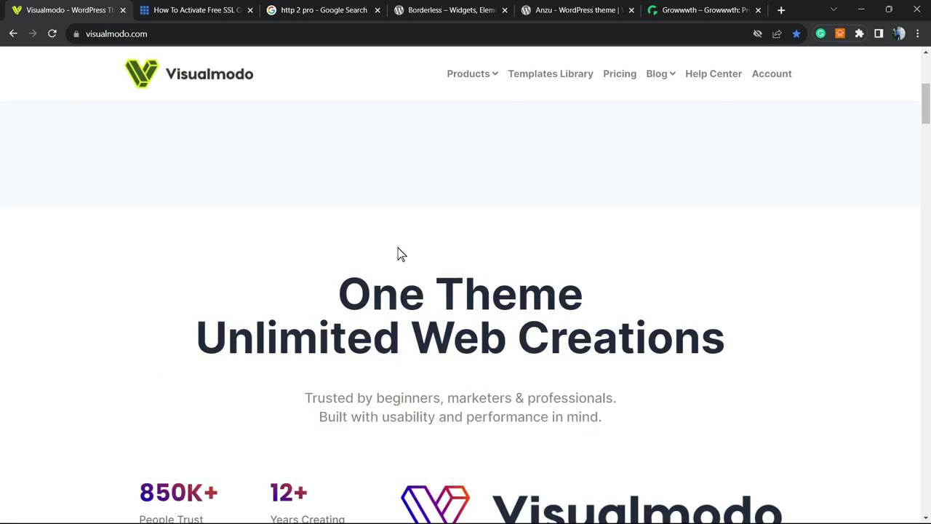
scroll(396, 244, up, 5)
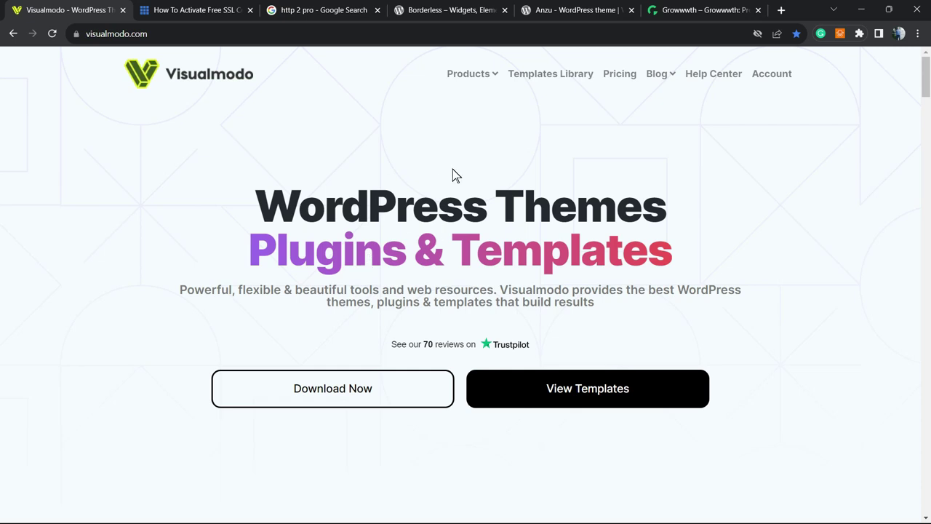
Select the visualmodo.com address, then switch to the 'http 2 pro' Google results.
click(230, 34)
key(ctrl+c)
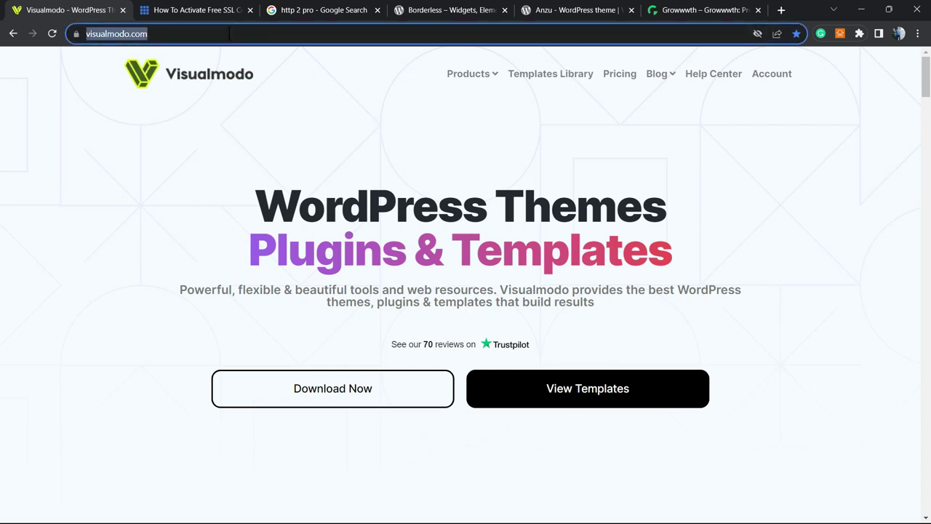
click(239, 156)
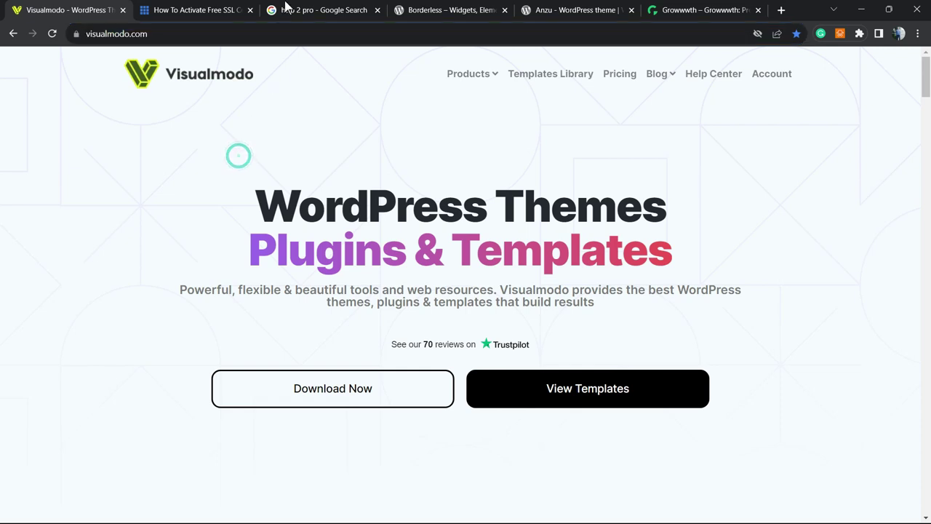
key(ctrl+3)
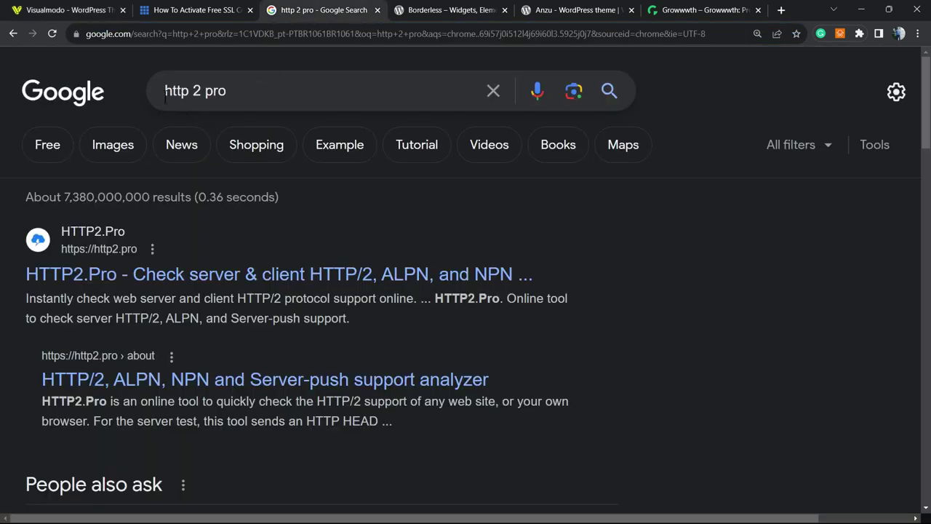
Open HTTP2.Pro, paste the visualmodo.com address and run the HTTP/2 check.
click(92, 274)
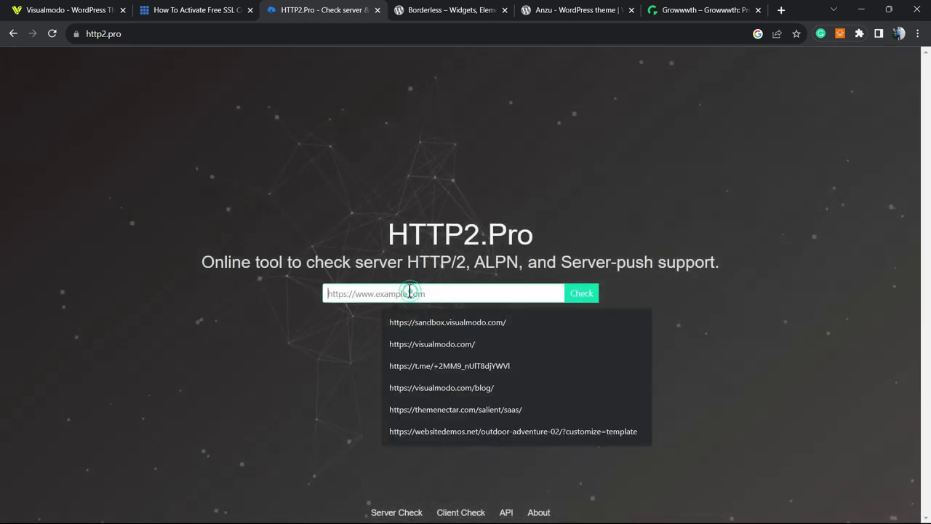
key(ctrl+v)
click(580, 292)
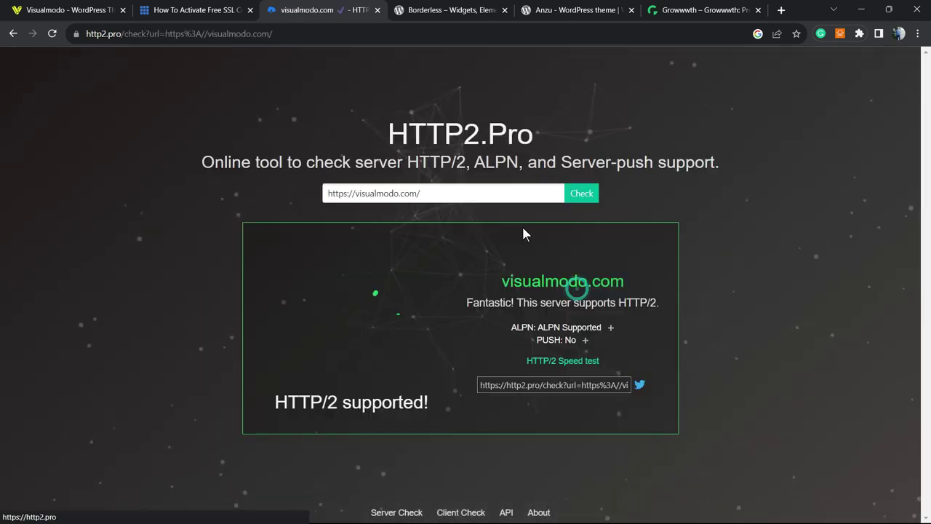
Highlight the 'HTTP/2 supported' result and the HTTP/2 mention in the message.
drag(441, 301, 500, 302)
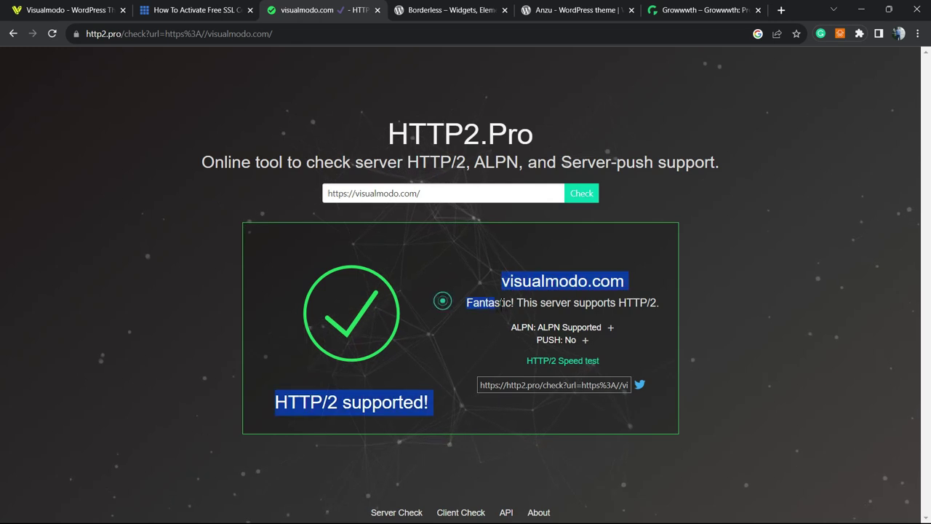
click(509, 301)
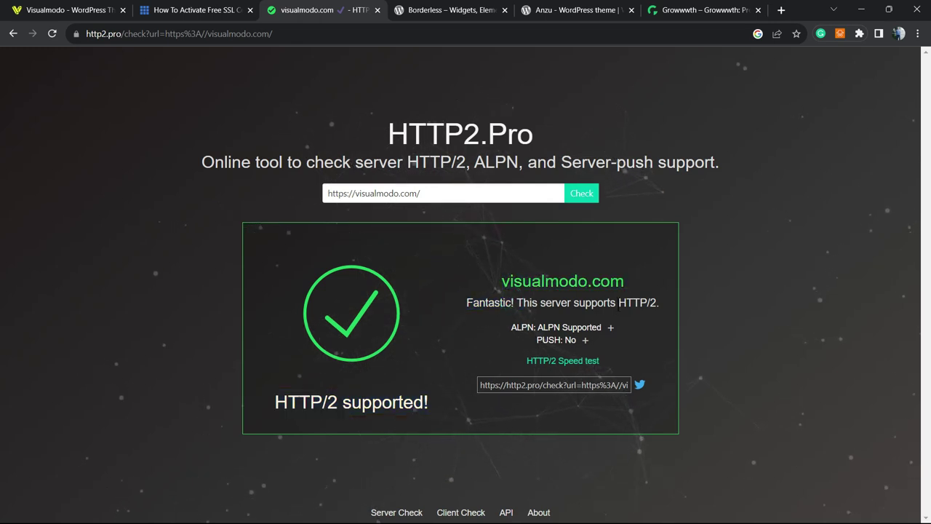
drag(618, 304, 659, 302)
click(589, 296)
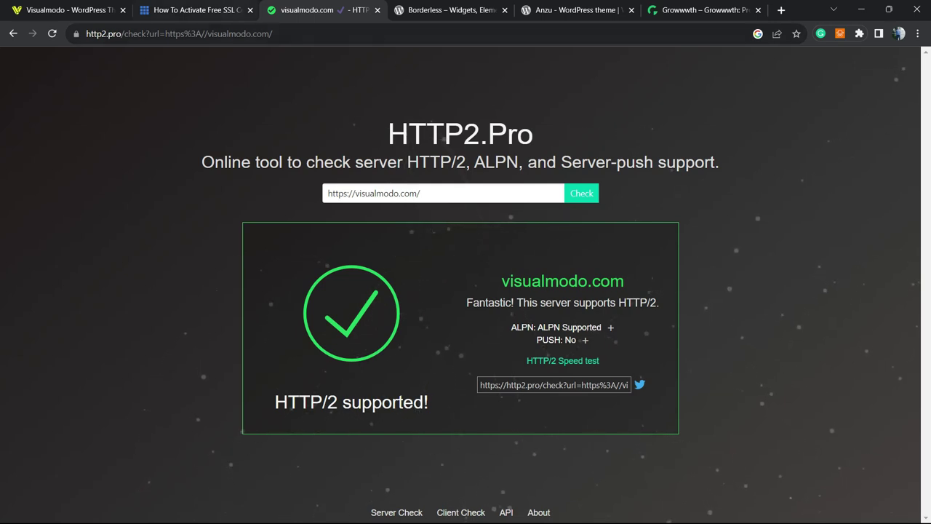
Open the Bluehost free SSL article and read down through the activation steps.
click(198, 9)
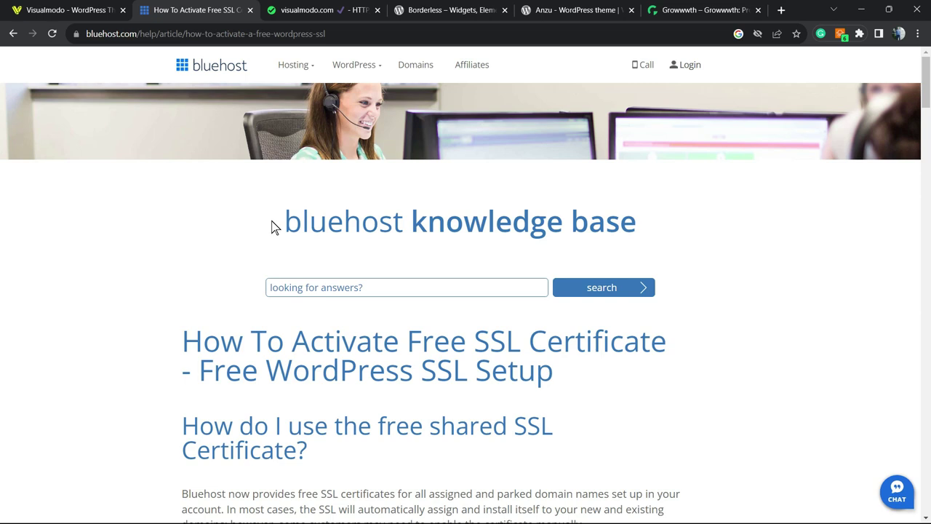
scroll(272, 227, down, 2)
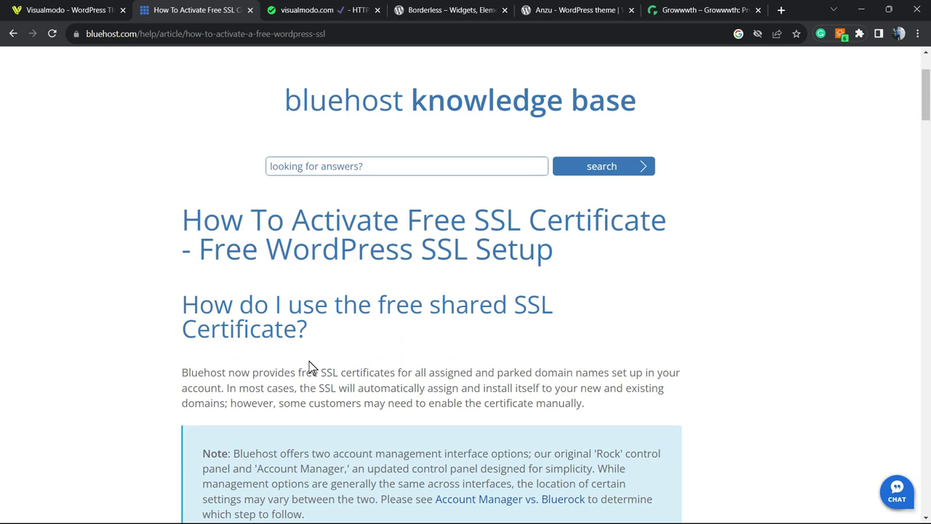
drag(324, 373, 396, 373)
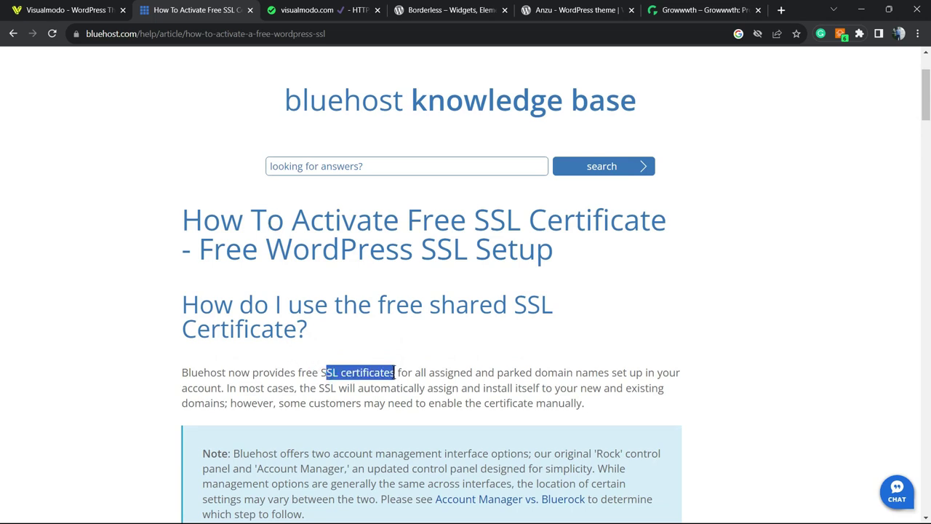
scroll(283, 286, down, 5)
scroll(283, 288, down, 10)
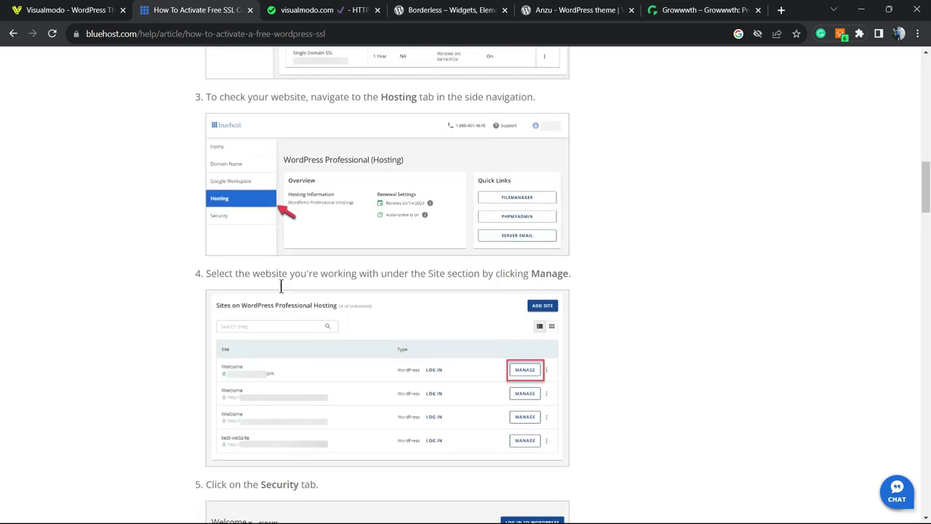
scroll(284, 288, down, 2)
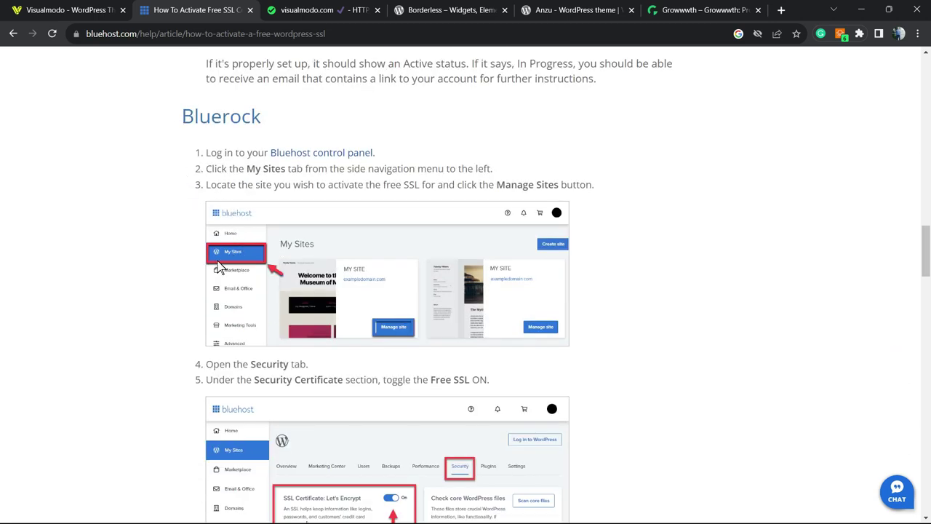
scroll(409, 289, down, 2)
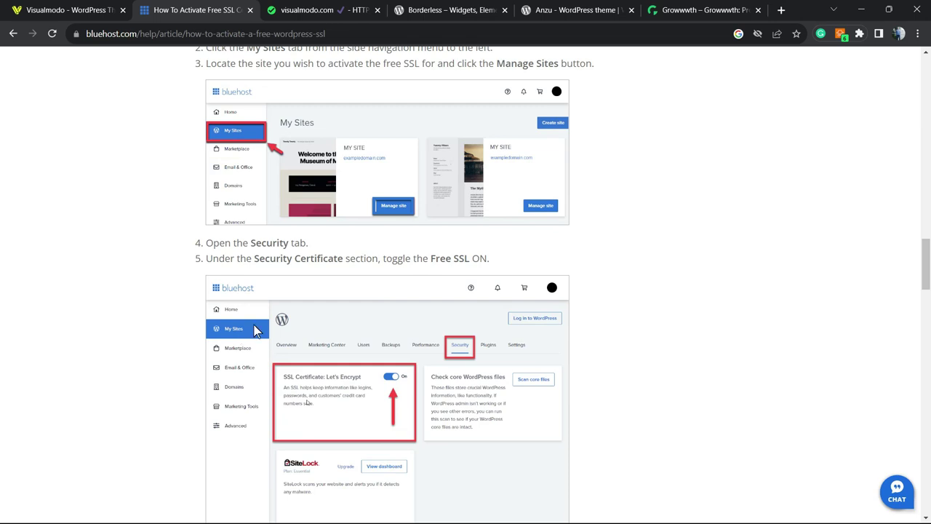
scroll(453, 356, down, 1)
scroll(453, 354, down, 2)
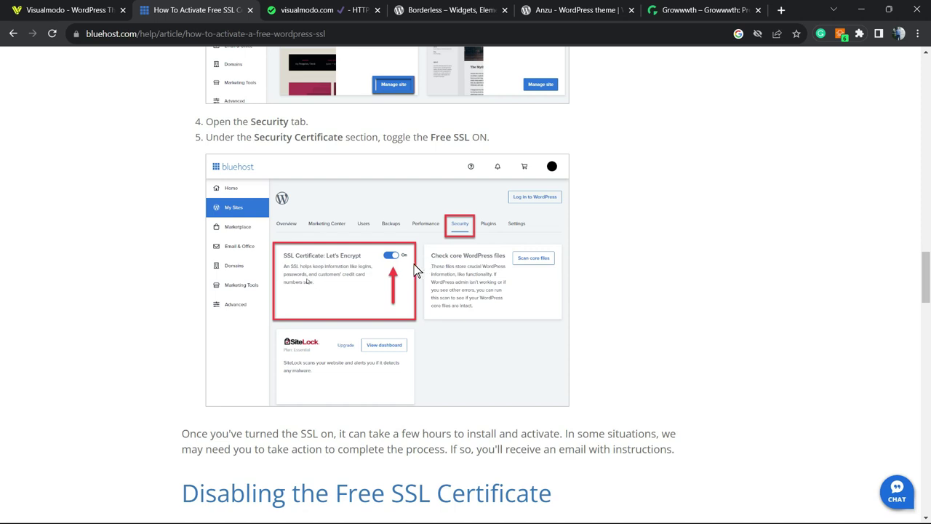
Scroll back up the Bluehost article, then down again to the SSL disabling steps.
scroll(414, 269, up, 10)
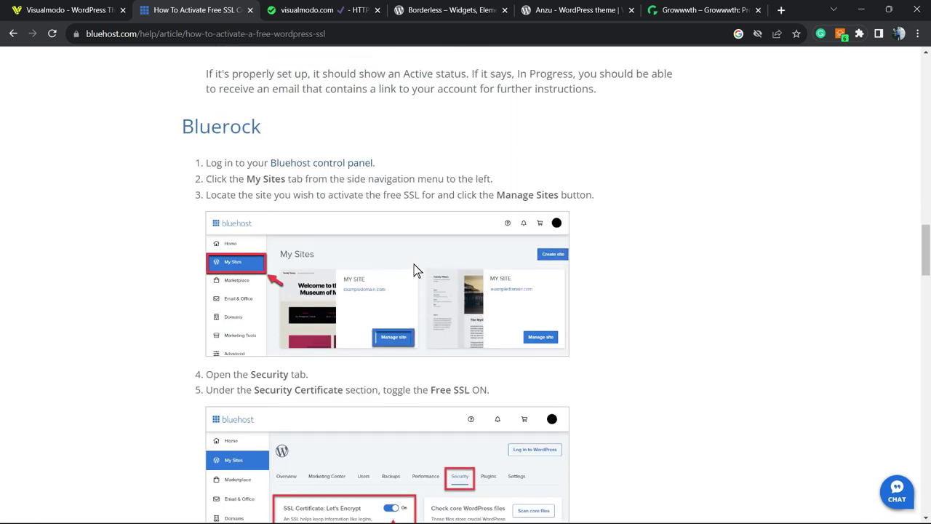
scroll(413, 269, up, 10)
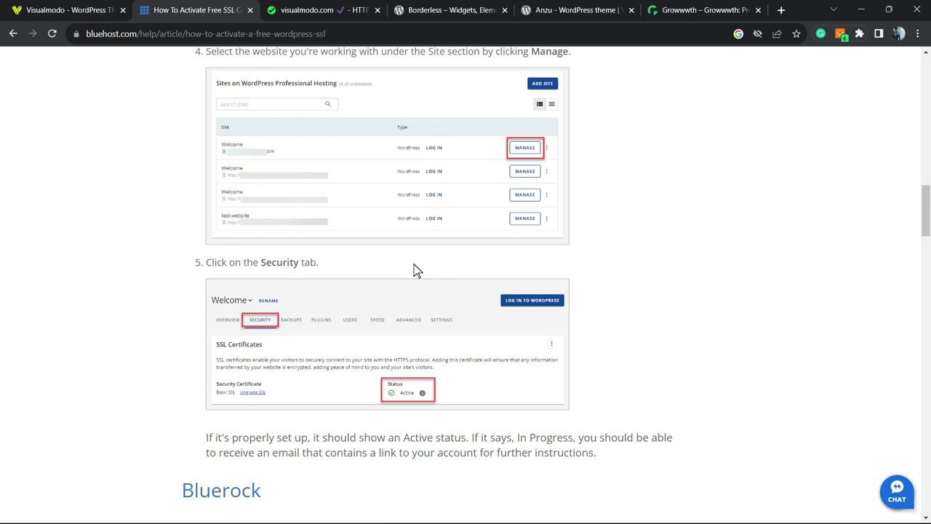
scroll(414, 269, up, 3)
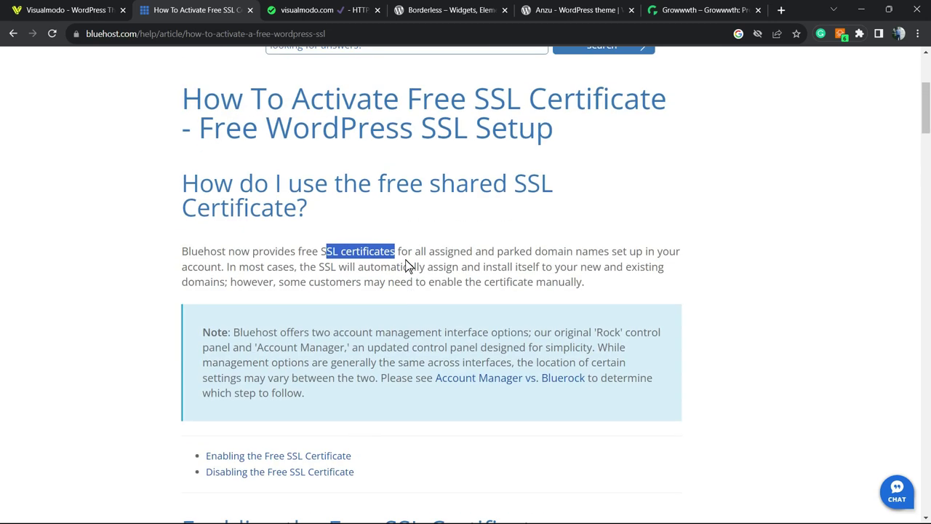
scroll(404, 264, up, 3)
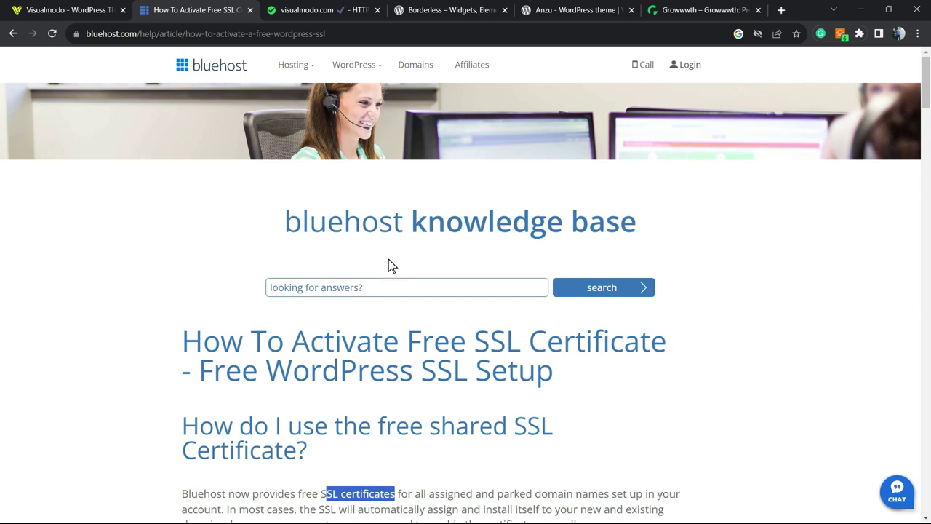
scroll(394, 239, down, 10)
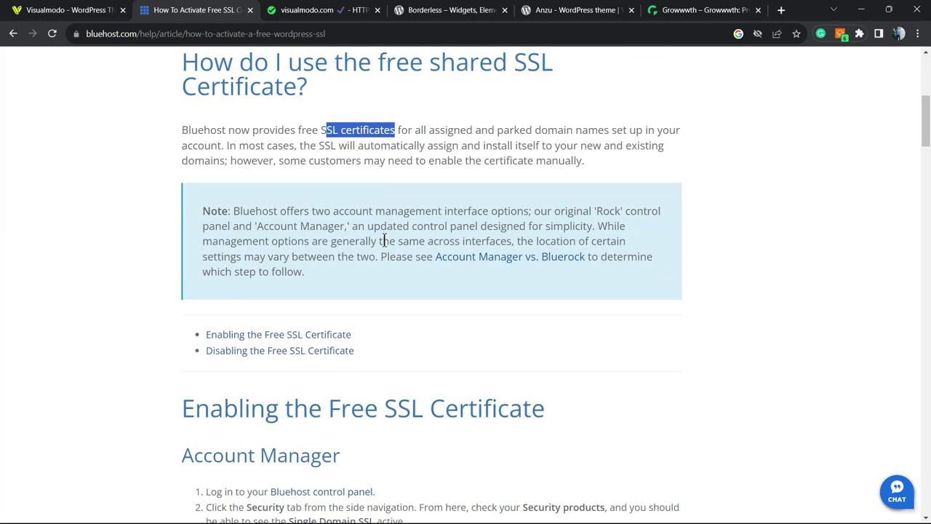
scroll(378, 244, down, 18)
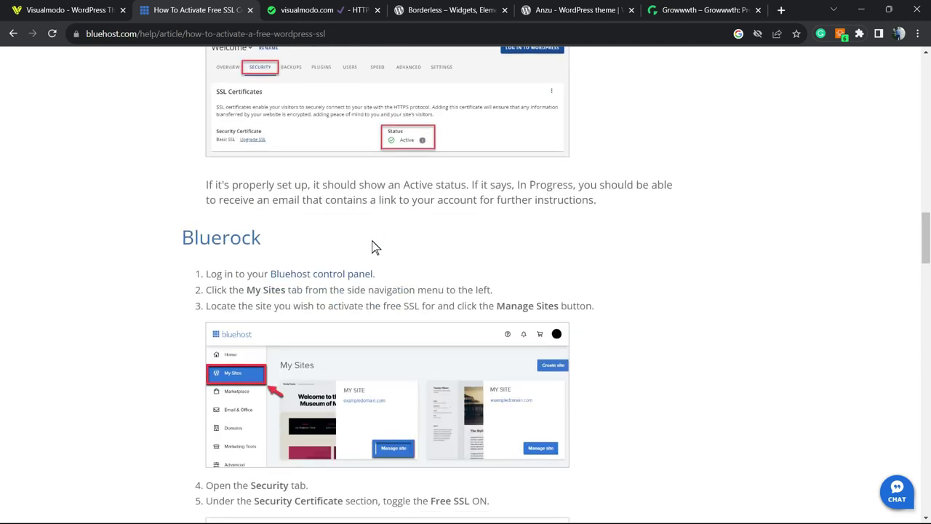
scroll(373, 246, down, 5)
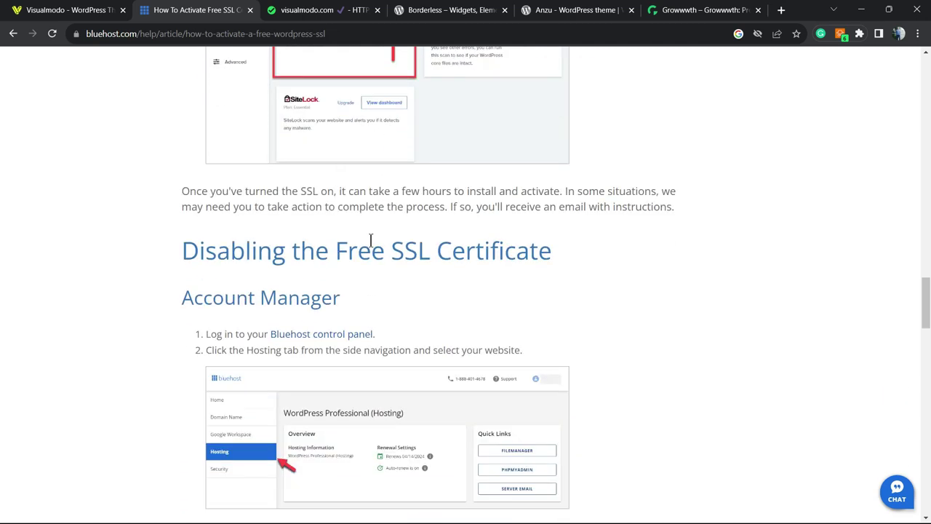
scroll(236, 269, down, 3)
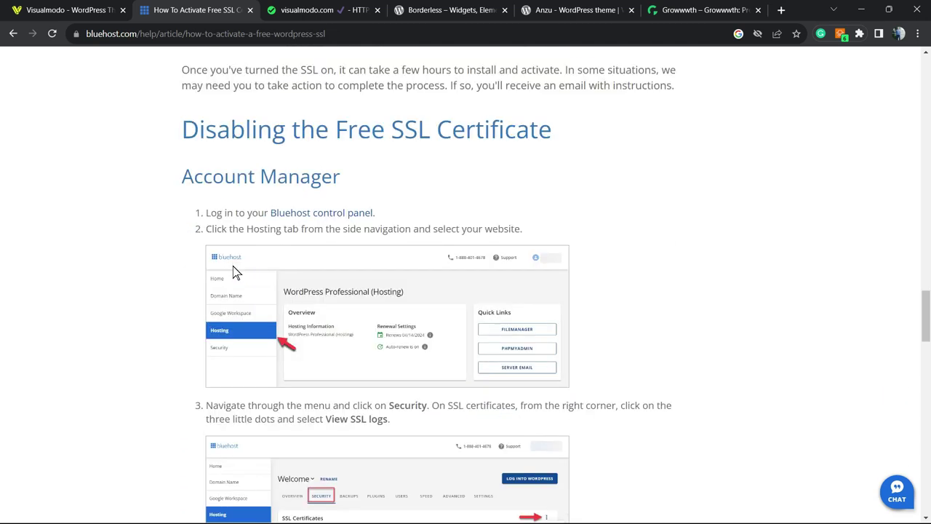
click(88, 9)
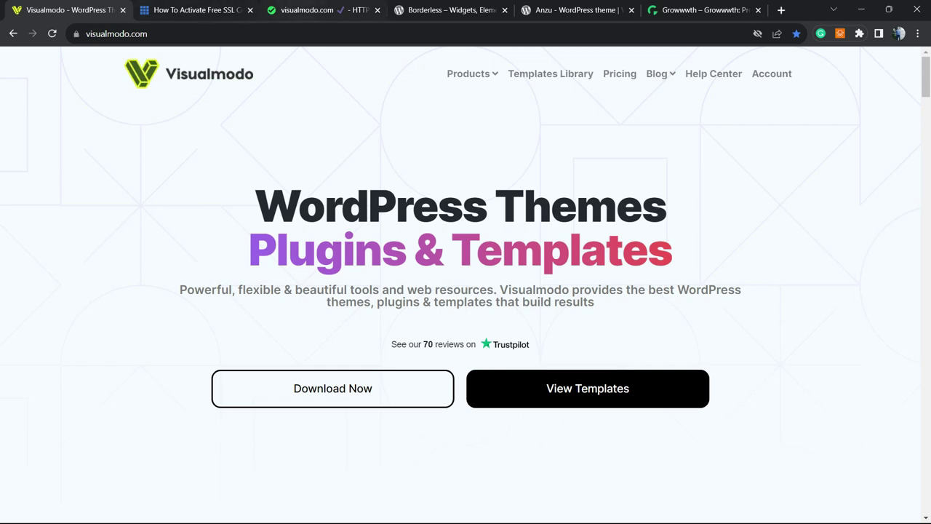
Show the visualmodo.com HTTP2.Pro result: HTTP/2 and ALPN supported, push No.
click(299, 9)
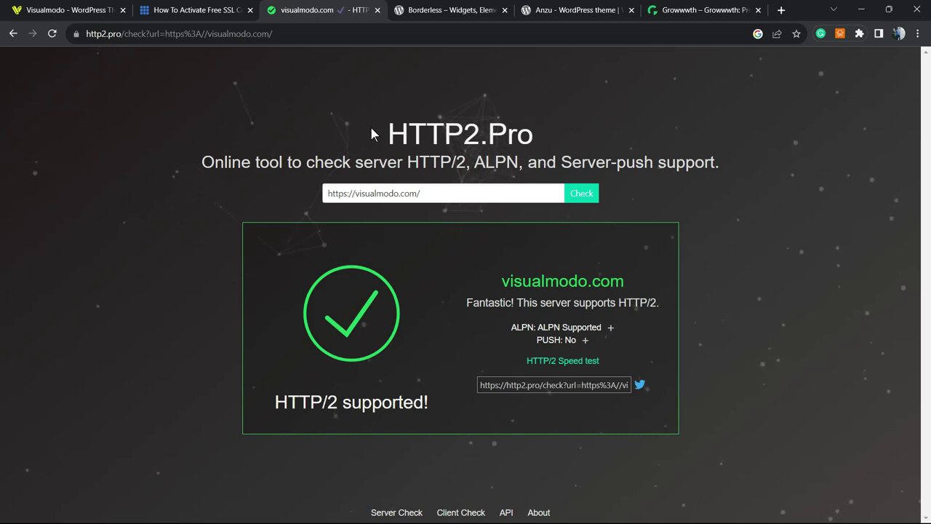
mouse_move(214, 10)
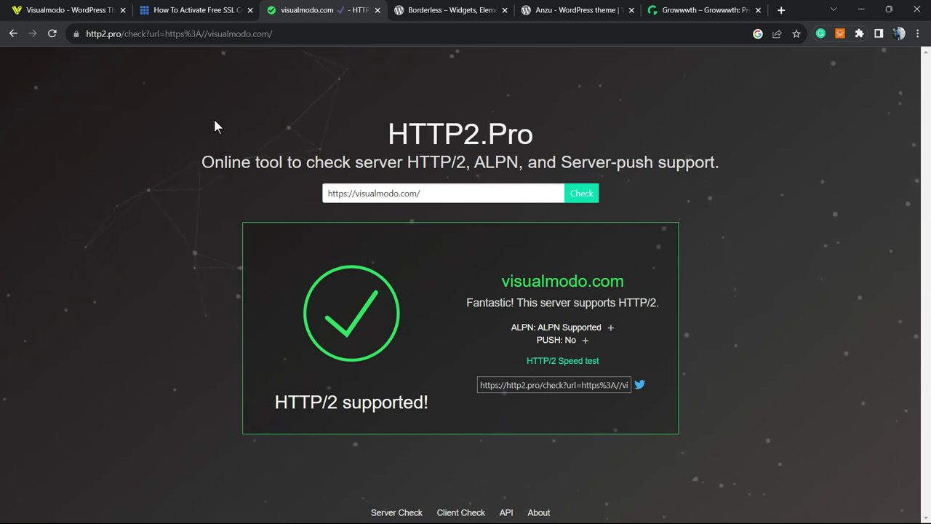
Highlight 'Borderless' on the plugin page, skim the Anzu and Growwwth pages, then return to Visualmodo.
click(447, 11)
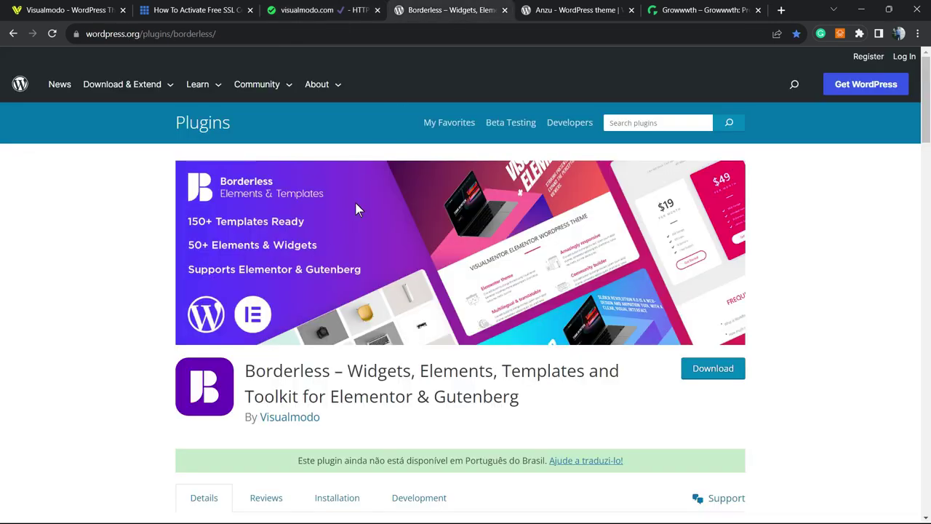
double_click(298, 370)
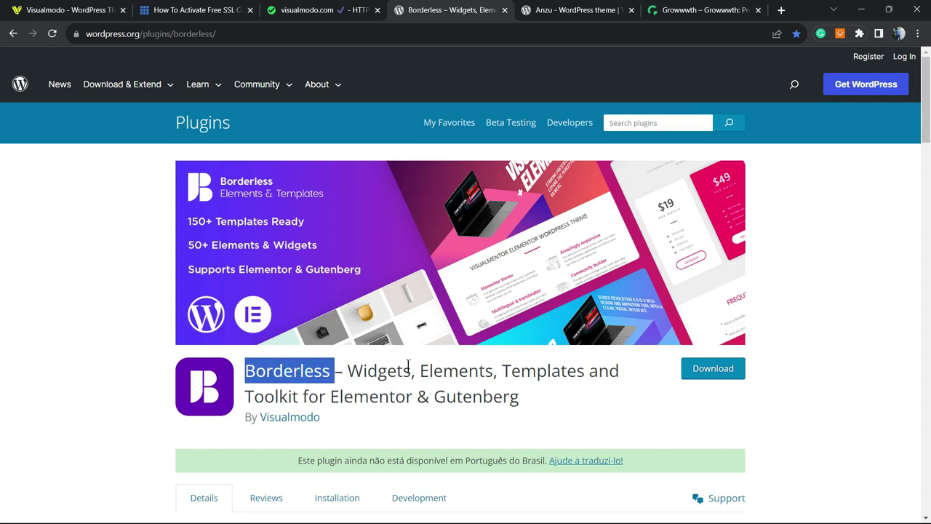
key(ctrl+Tab)
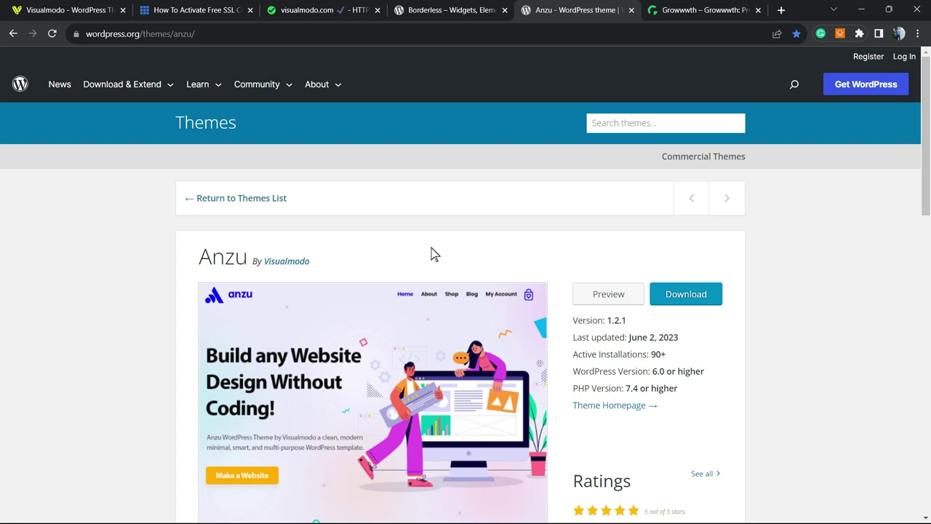
key(ctrl+Tab)
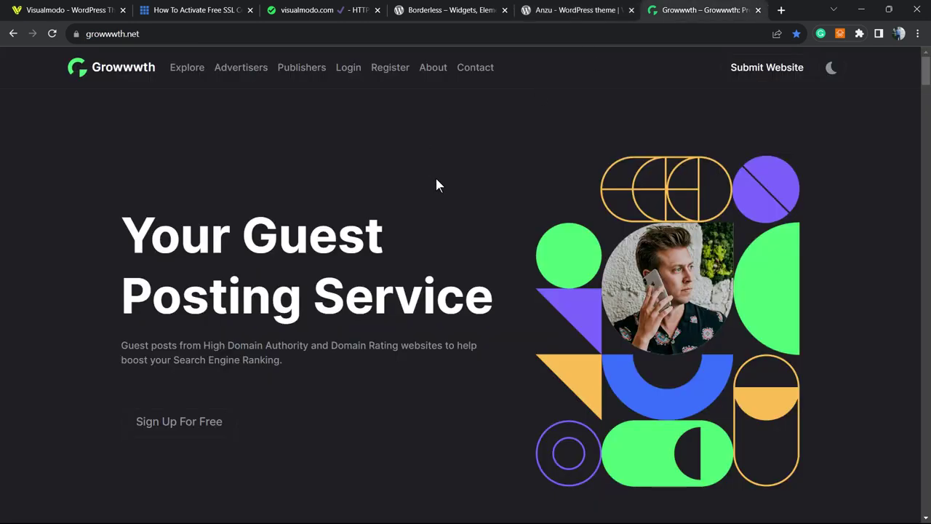
scroll(438, 178, down, 10)
scroll(342, 222, down, 5)
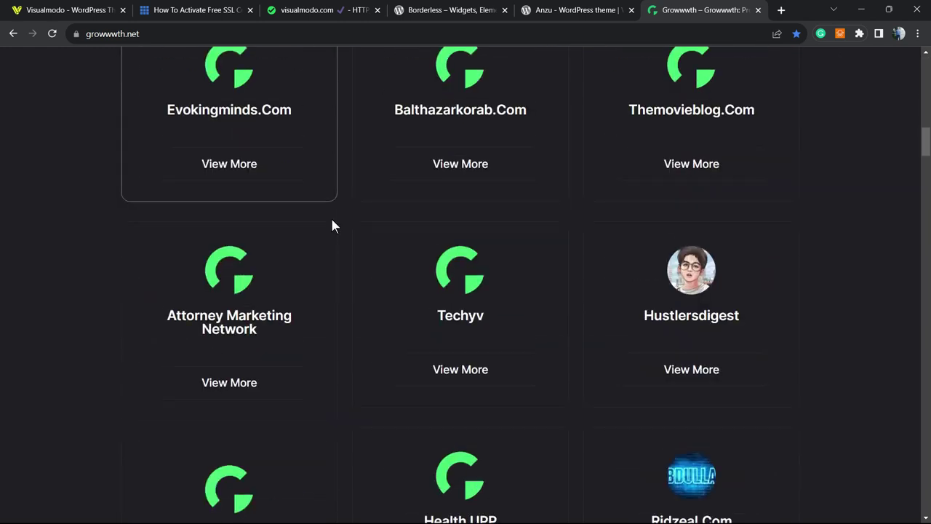
scroll(332, 223, down, 5)
key(ctrl+Tab)
Open Templates Library and scroll past Job Recruiter, Therapist, Hotel, Plumber and Golf Club templates.
mouse_move(517, 106)
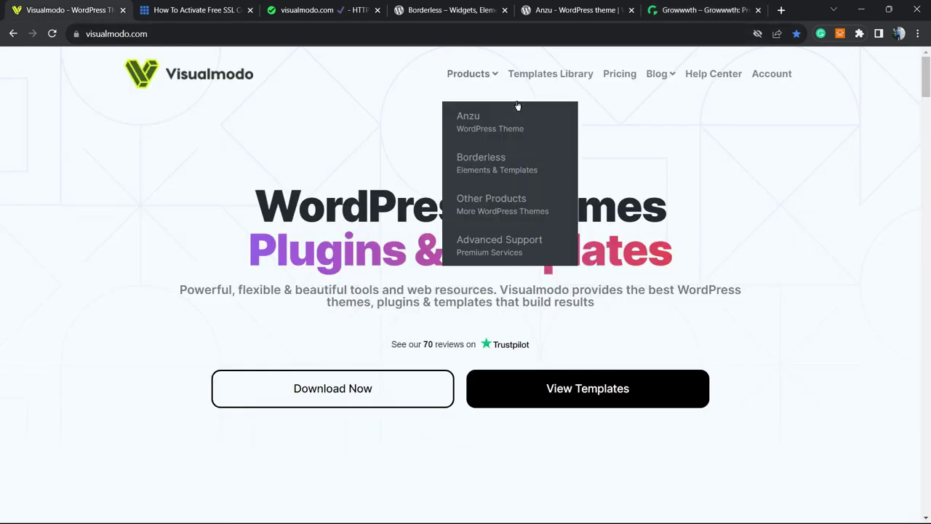
click(549, 73)
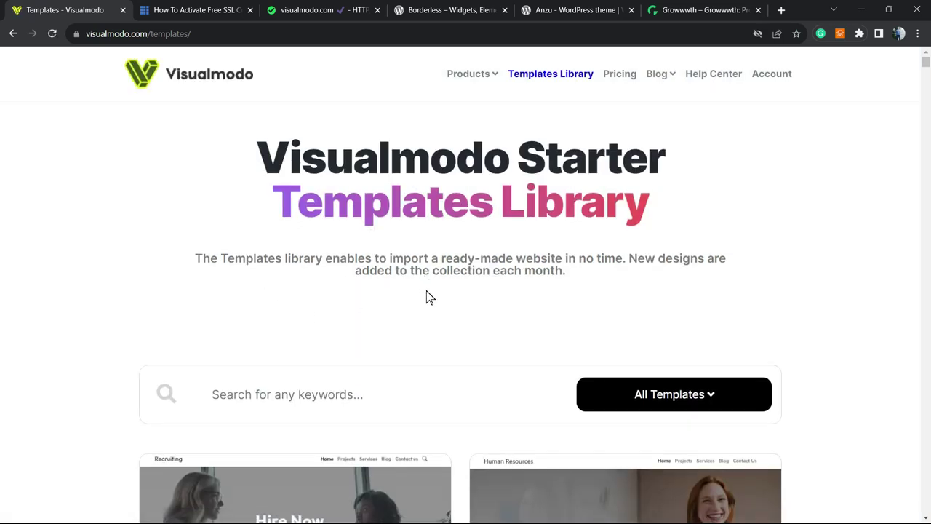
scroll(427, 292, down, 3)
scroll(445, 295, down, 6)
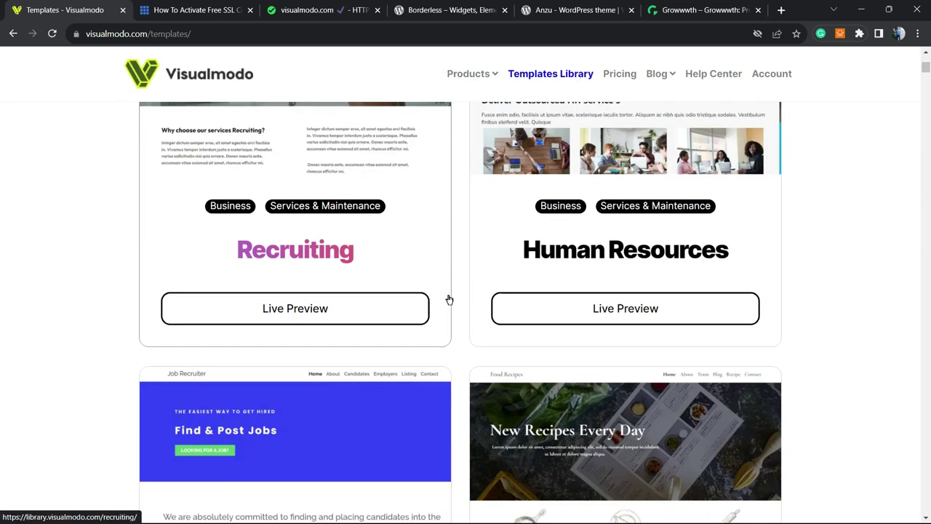
scroll(450, 297, down, 8)
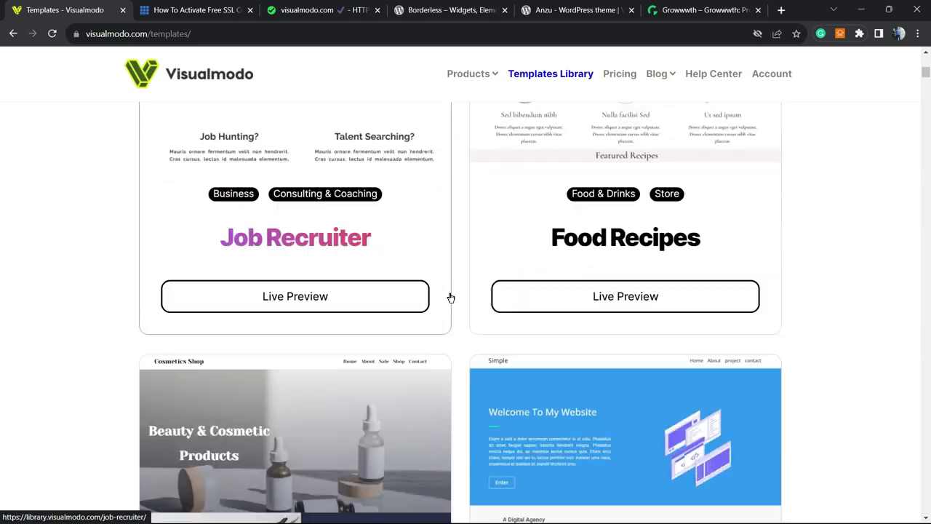
scroll(450, 298, down, 15)
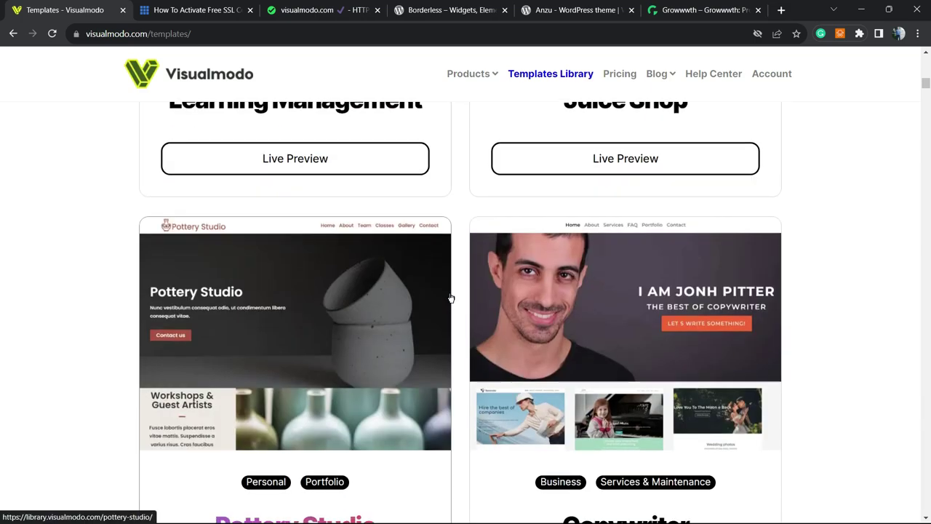
scroll(459, 296, down, 20)
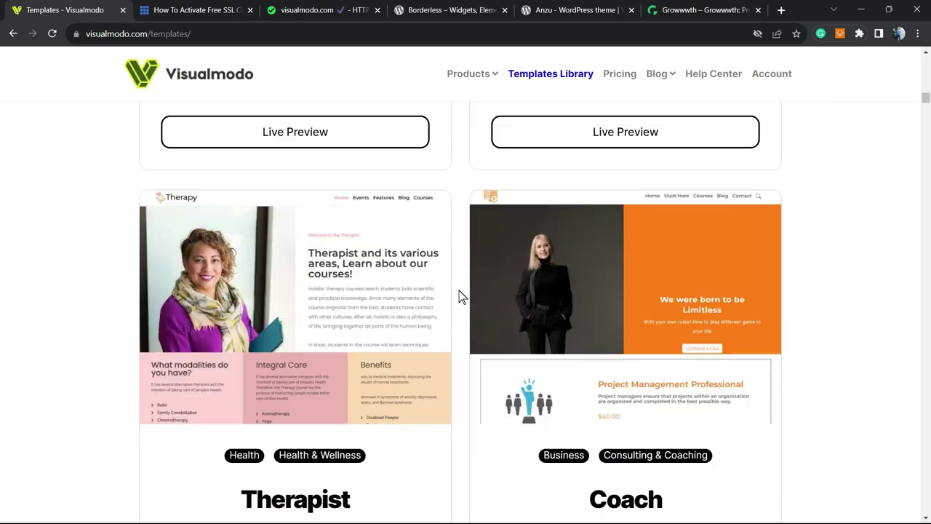
scroll(459, 296, down, 8)
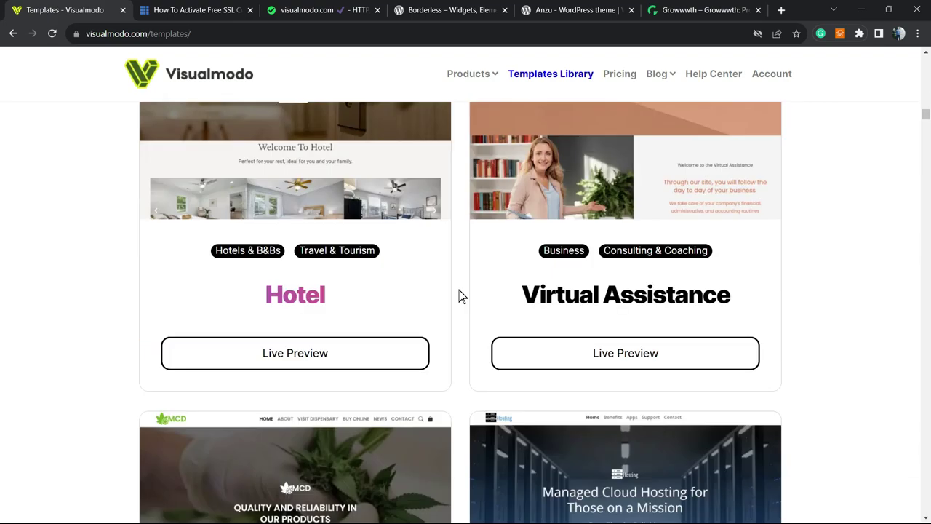
scroll(459, 296, down, 15)
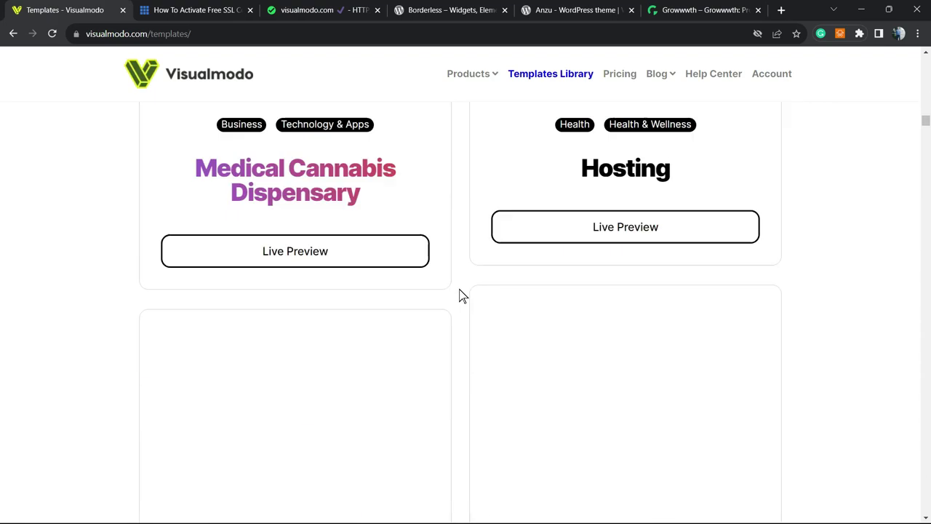
scroll(459, 296, down, 18)
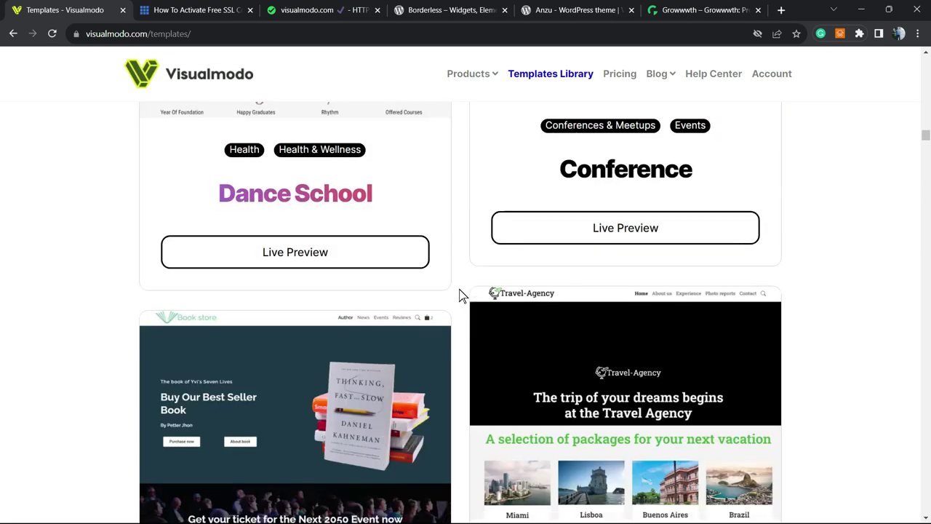
scroll(459, 296, down, 18)
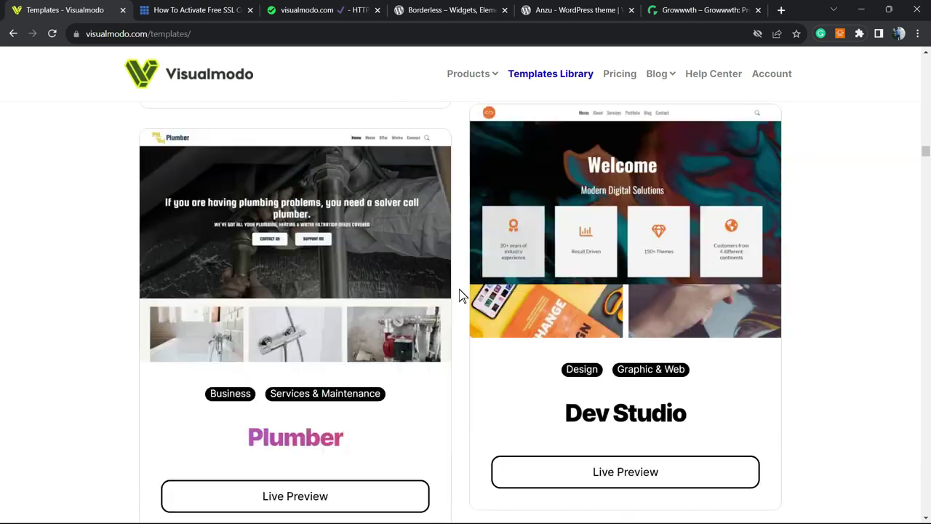
scroll(459, 296, down, 14)
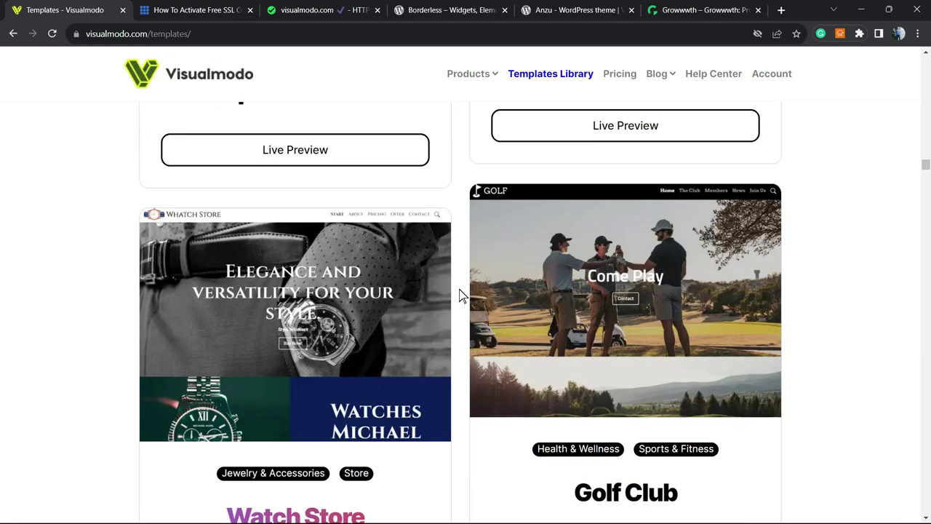